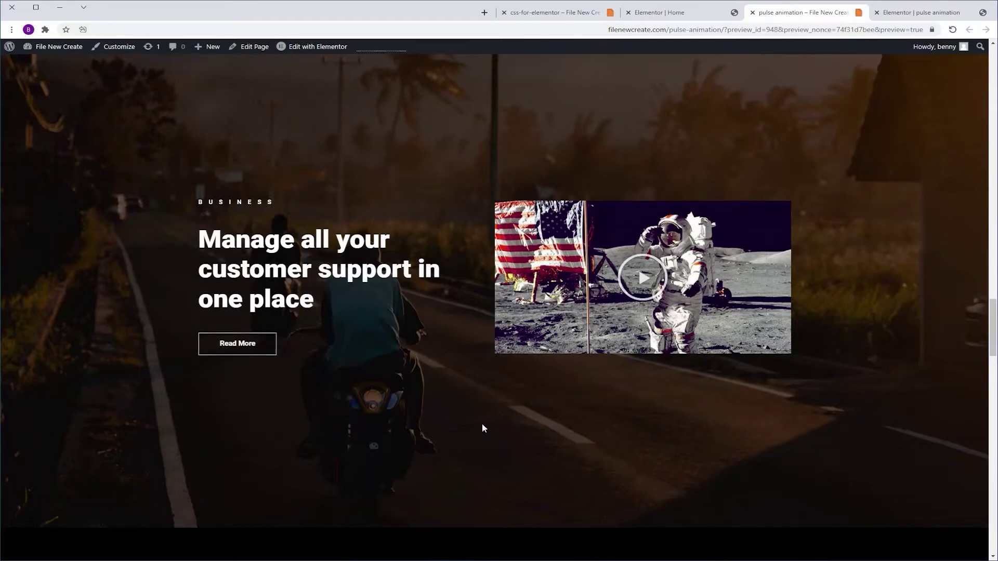
# Drag a Button widget into the Home page hero column, below the HERO SECTION heading
pyautogui.click(677, 13)
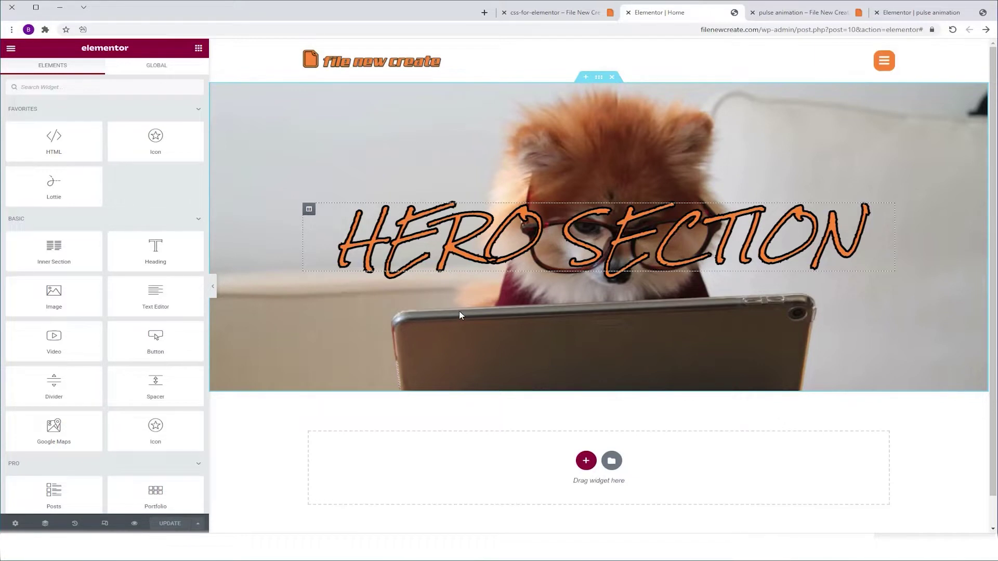
pyautogui.moveTo(156, 338); pyautogui.dragTo(602, 284)
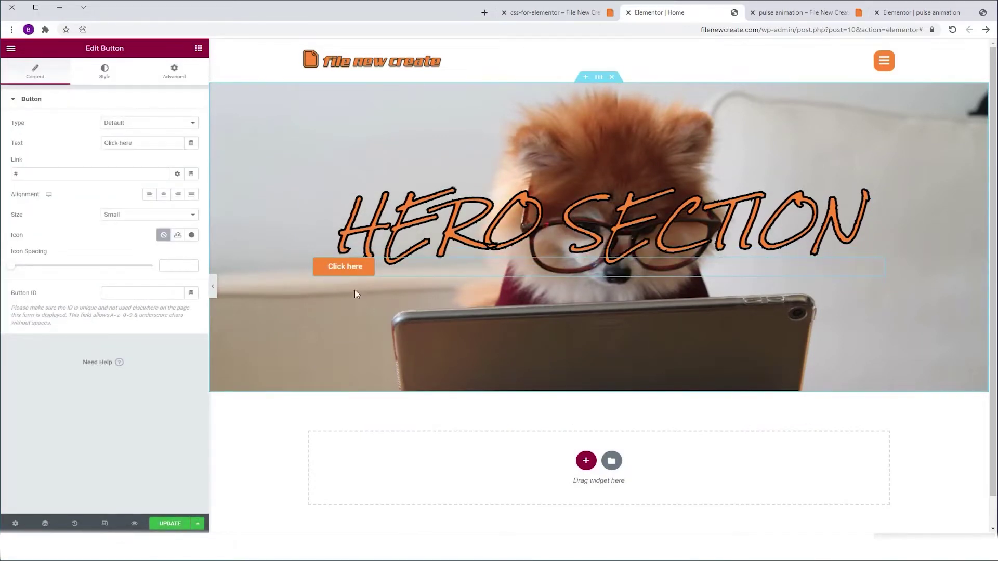
# Set the Click here button's Hover Animation to Pulse in its Style settings
pyautogui.click(103, 78)
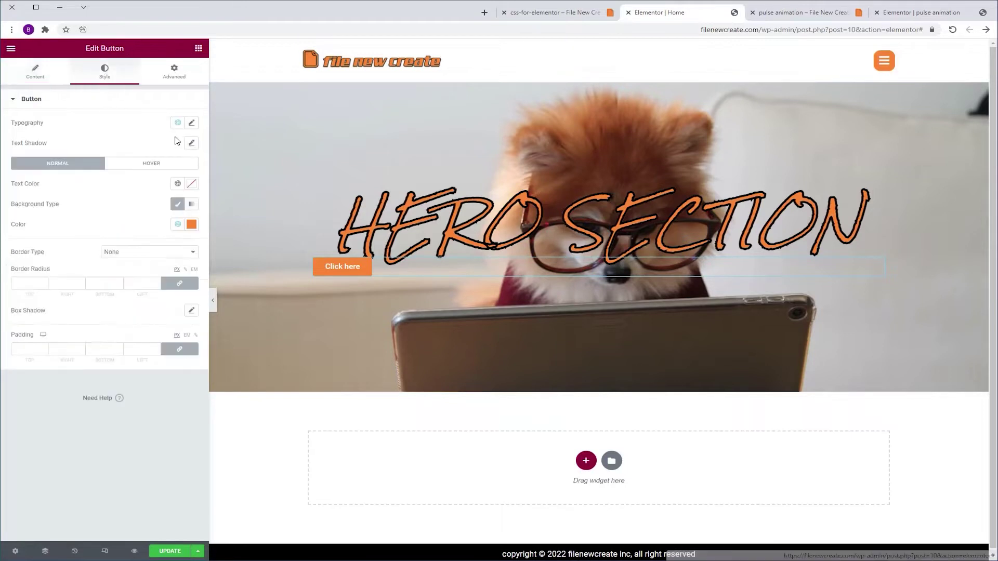
pyautogui.click(190, 163)
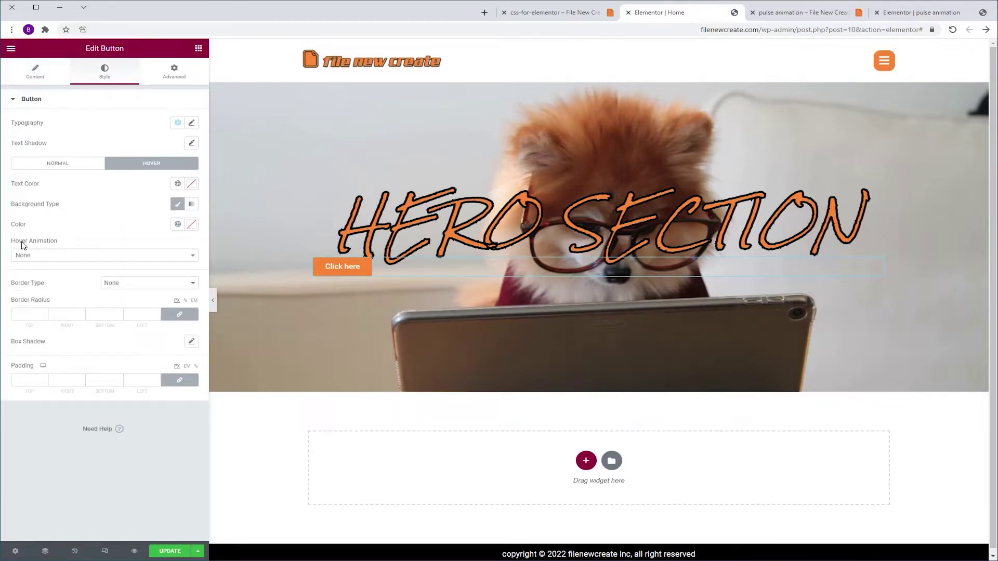
pyautogui.click(34, 257)
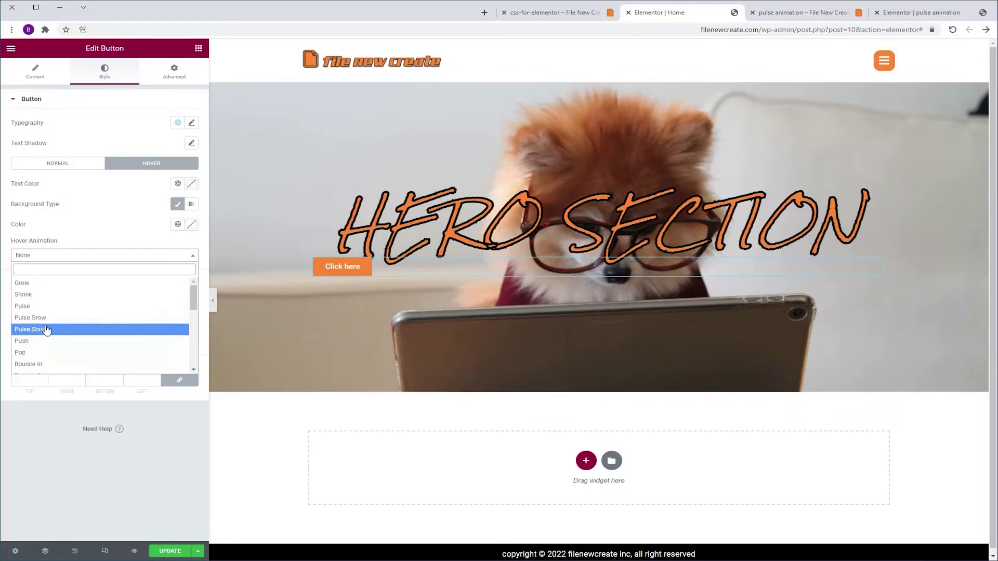
pyautogui.click(32, 307)
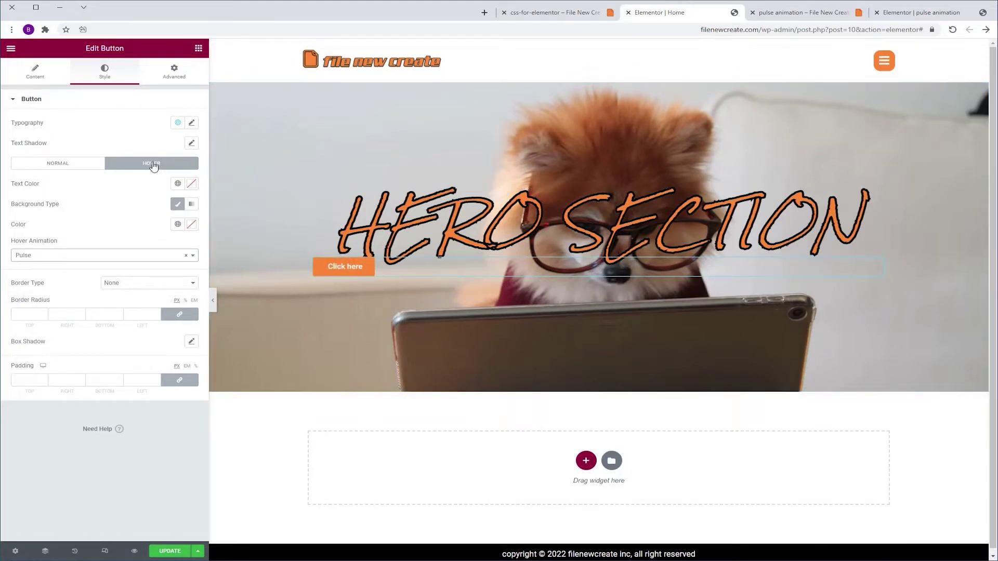
pyautogui.click(57, 165)
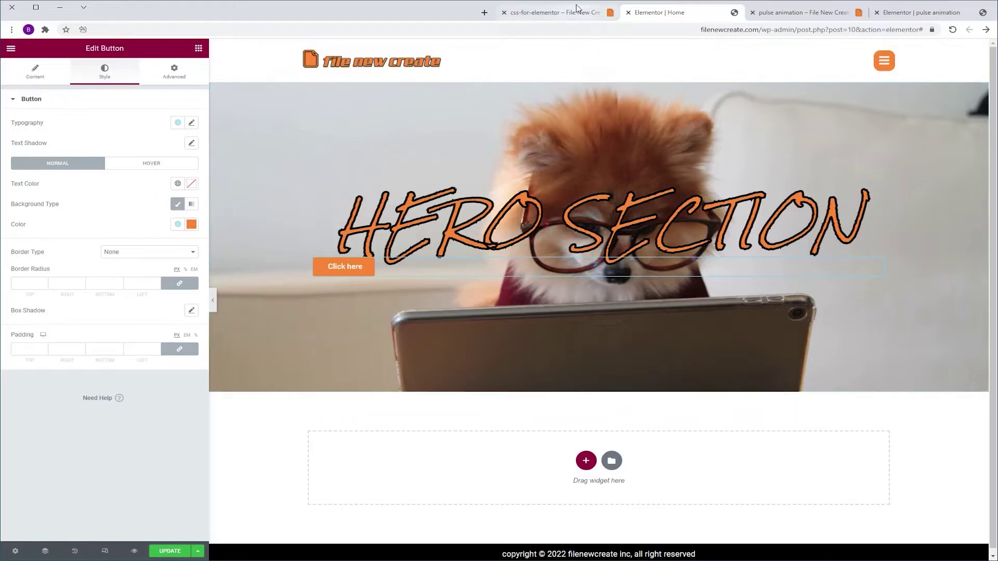
# Copy the Pulse Animation code from the css-for-elementor page, then return to the Elementor Home editor
pyautogui.click(555, 13)
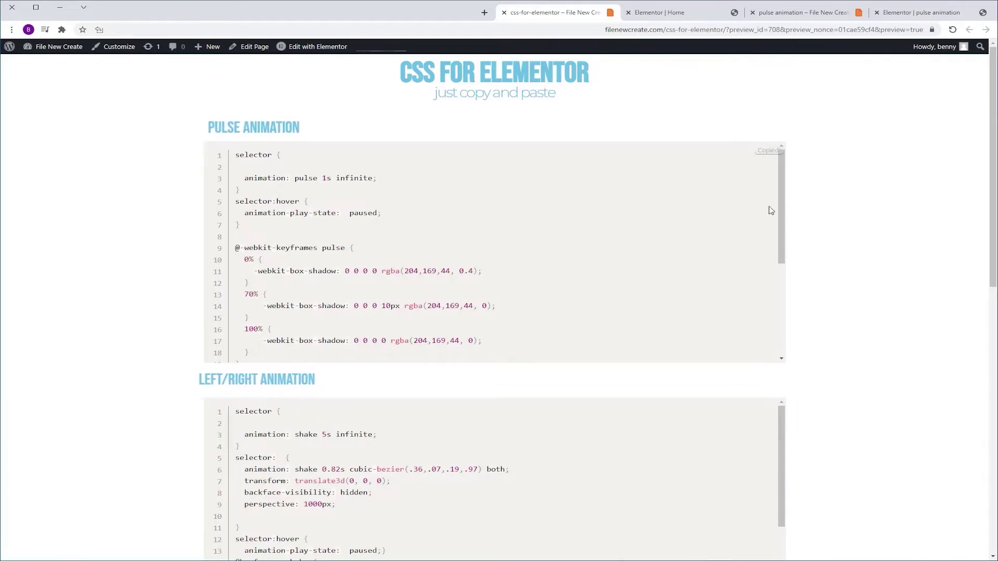
pyautogui.click(668, 15)
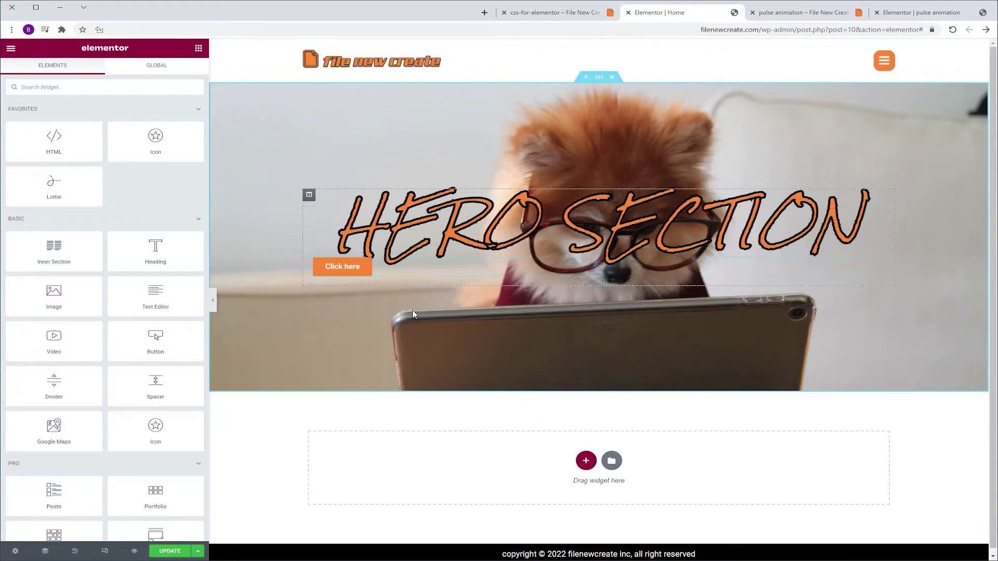
# Set the hero column's Widgets Space to 60 px
pyautogui.click(309, 196)
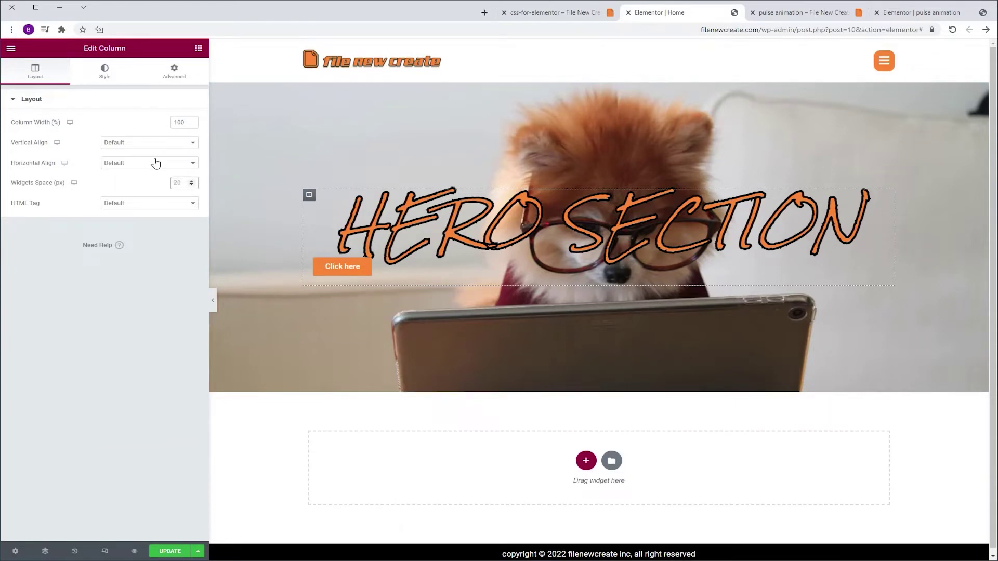
pyautogui.write('60')
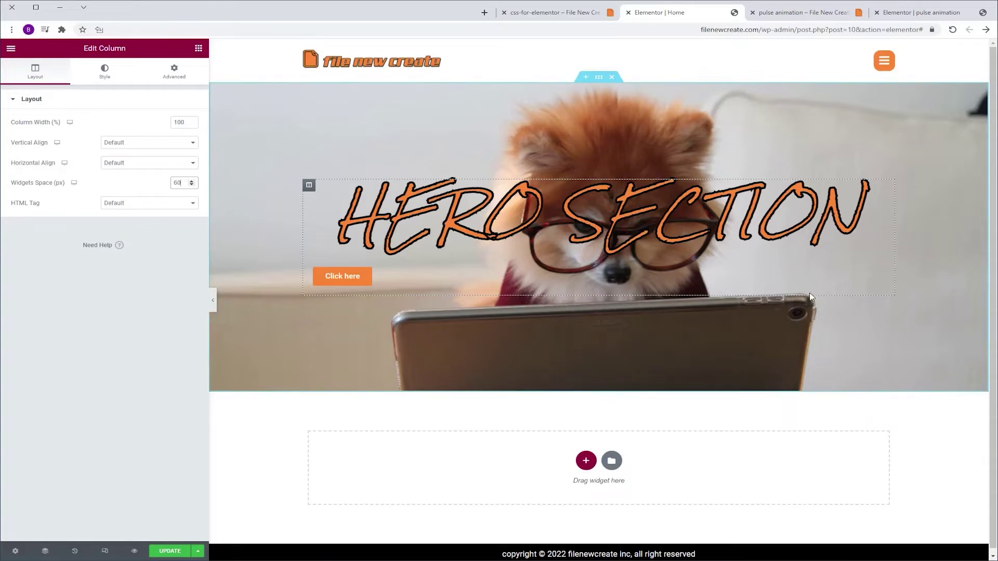
pyautogui.click(878, 276)
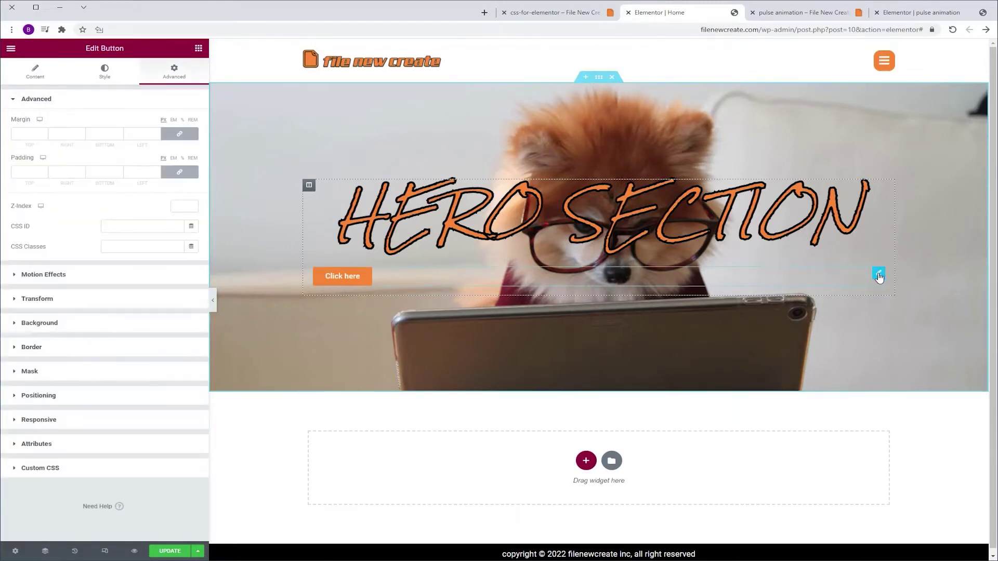
# Paste the copied pulse animation CSS into the button's Custom CSS editor
pyautogui.click(36, 469)
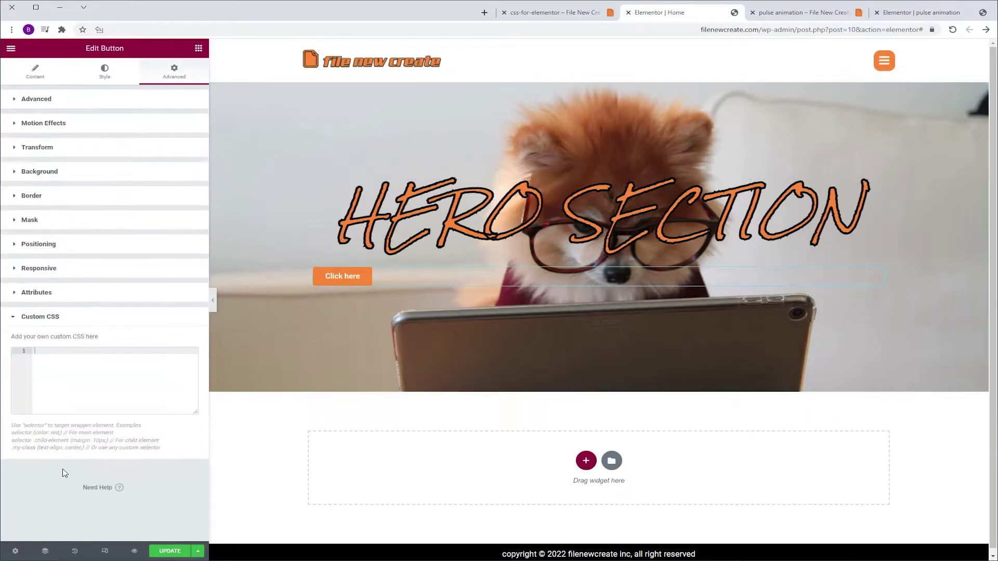
pyautogui.click(105, 380)
pyautogui.hotkey('ctrl', 'v')
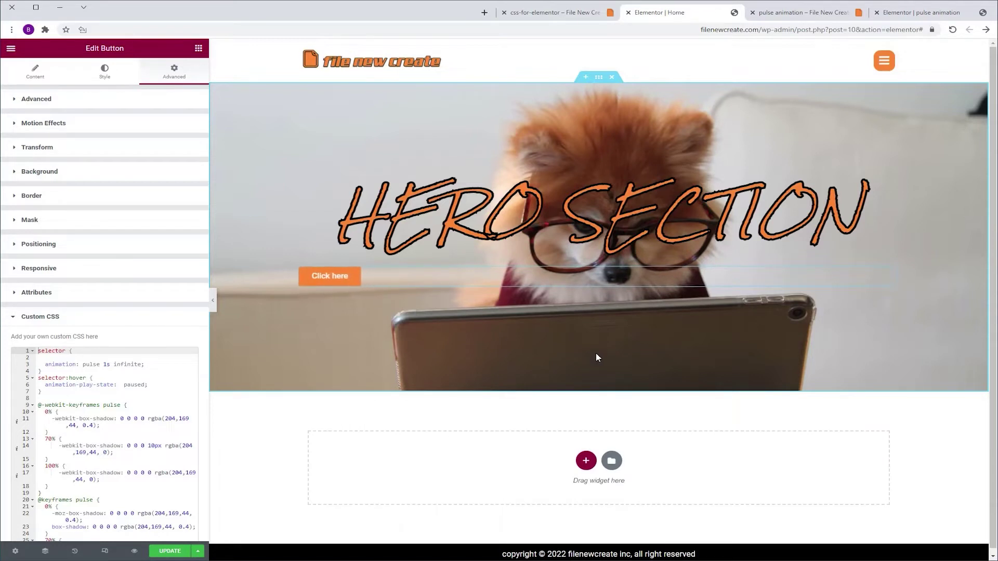
# Set the button's Positioning width to Inline (auto)
pyautogui.click(61, 252)
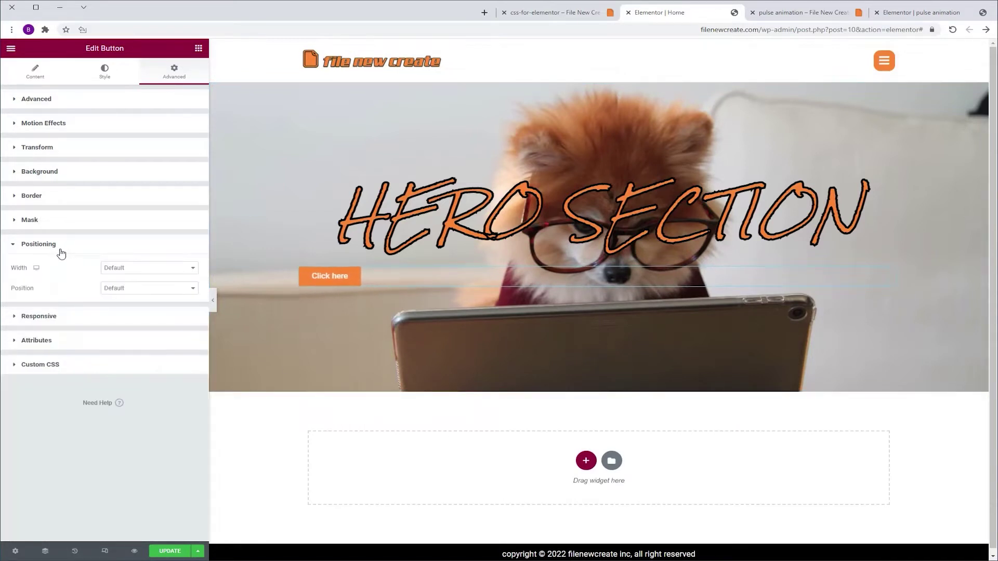
pyautogui.click(161, 269)
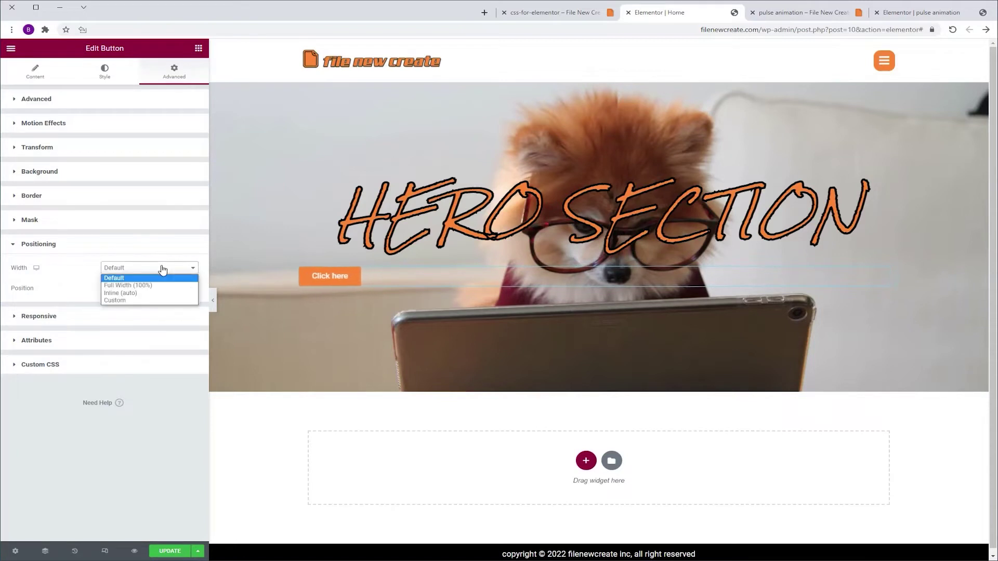
pyautogui.click(140, 293)
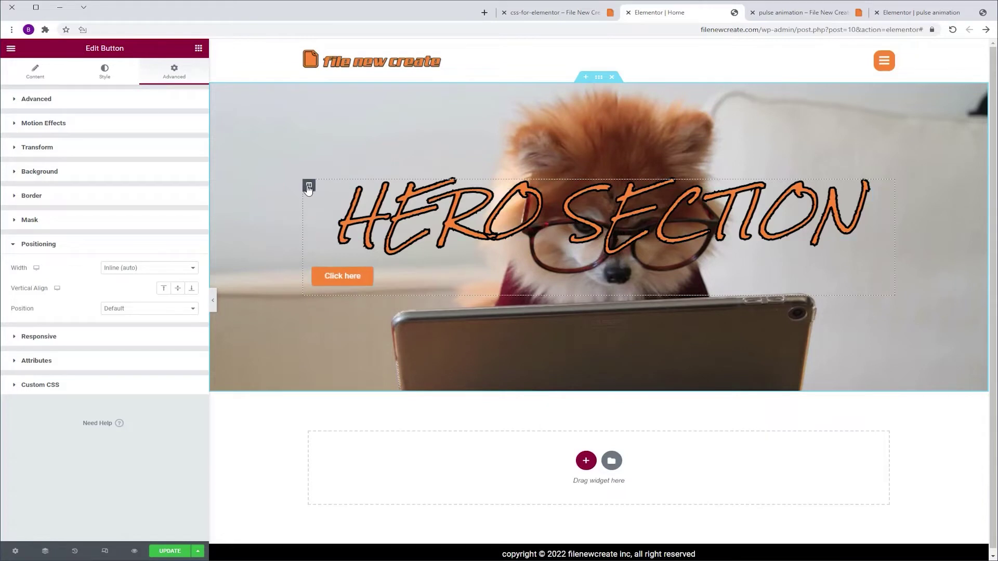
# Set the hero column's Horizontal Align to Center
pyautogui.click(309, 186)
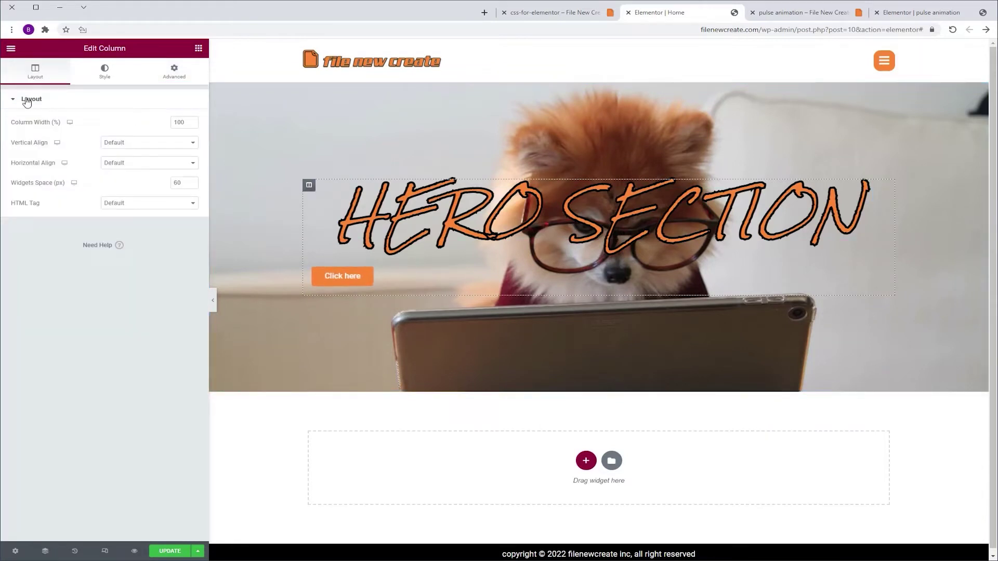
pyautogui.click(128, 165)
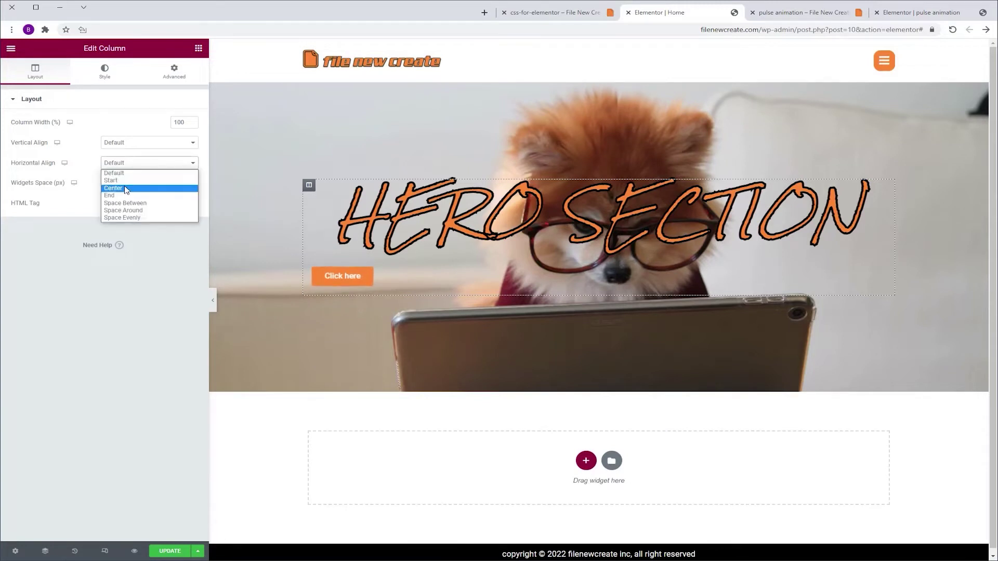
pyautogui.click(125, 189)
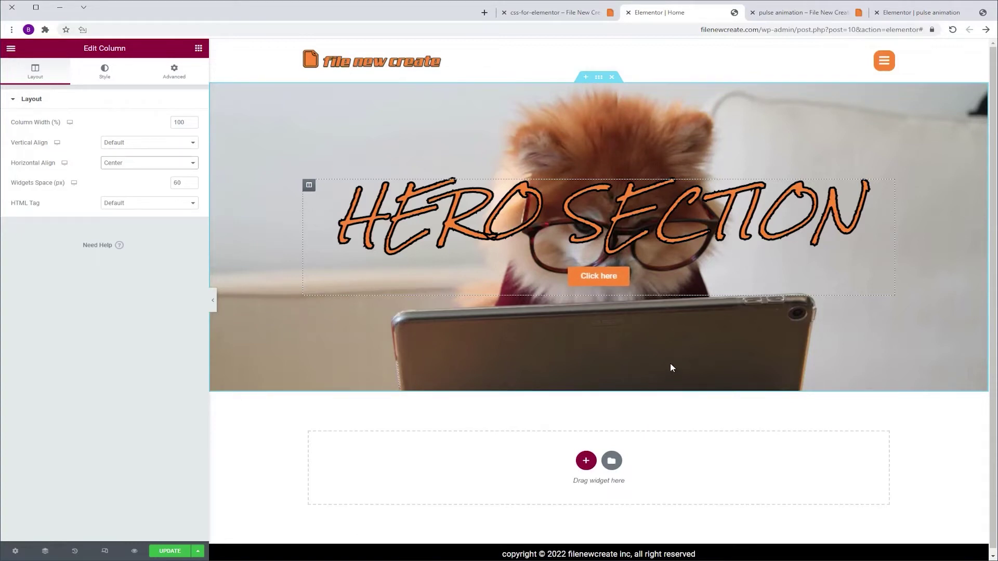
pyautogui.click(625, 276)
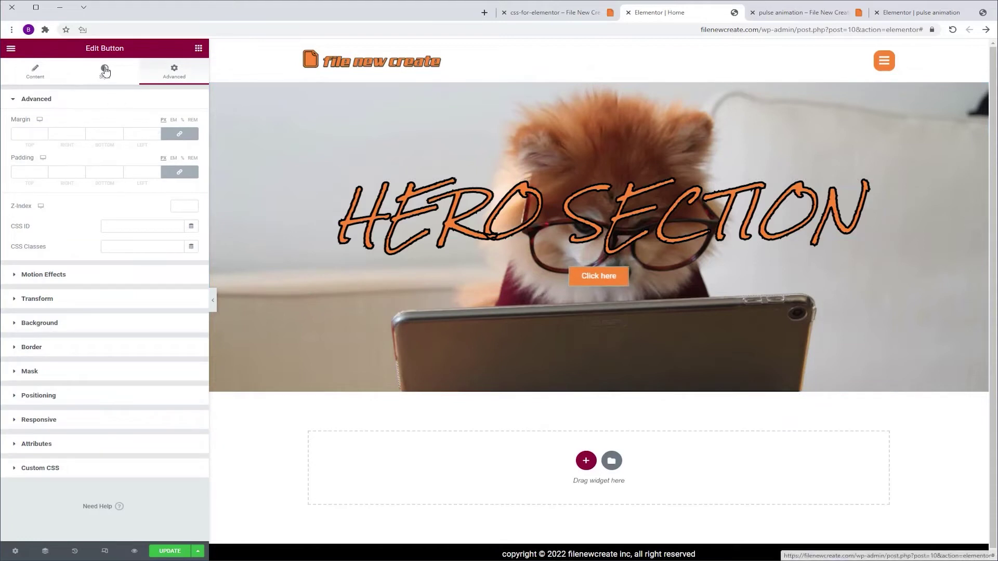
# Try Shrink, then set Wobble Vertical as the button's hover animation
pyautogui.click(106, 71)
pyautogui.click(152, 163)
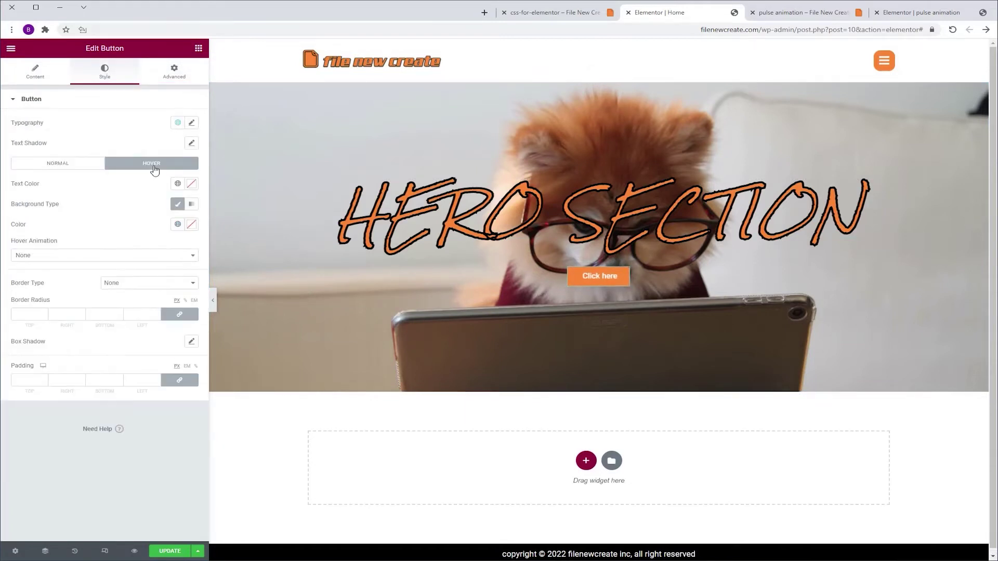
pyautogui.click(47, 254)
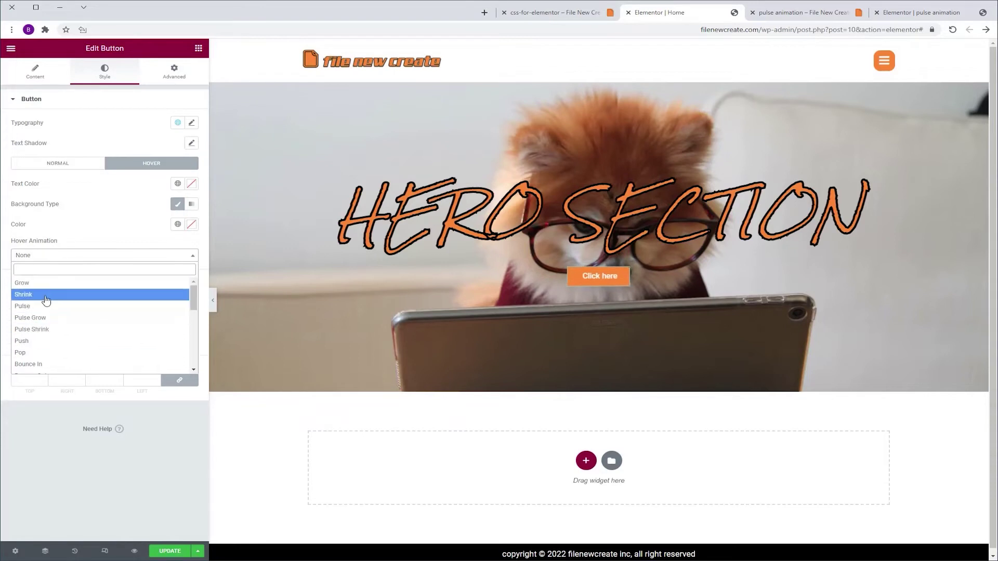
pyautogui.click(46, 300)
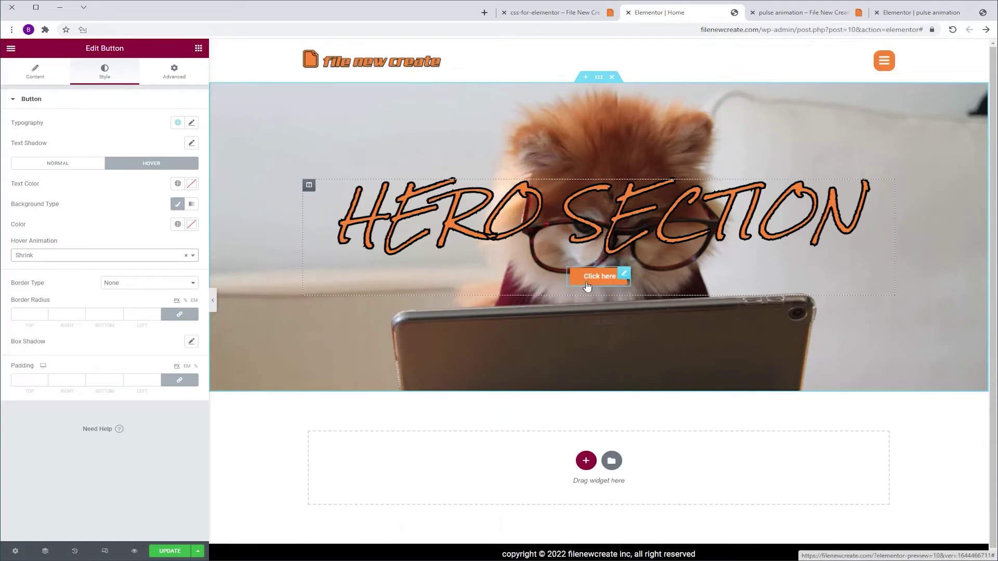
pyautogui.click(148, 256)
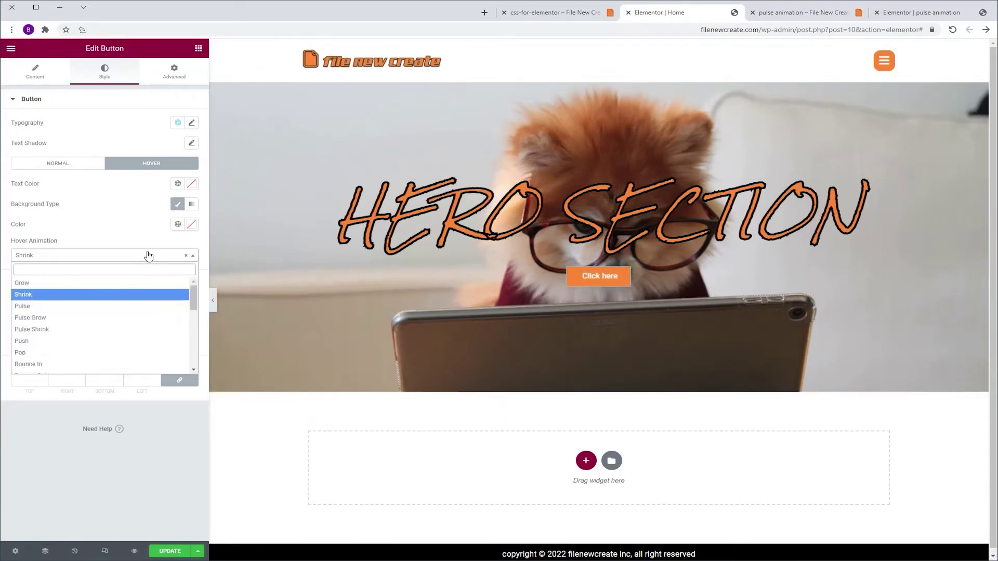
pyautogui.scroll(-5, 134, 291)
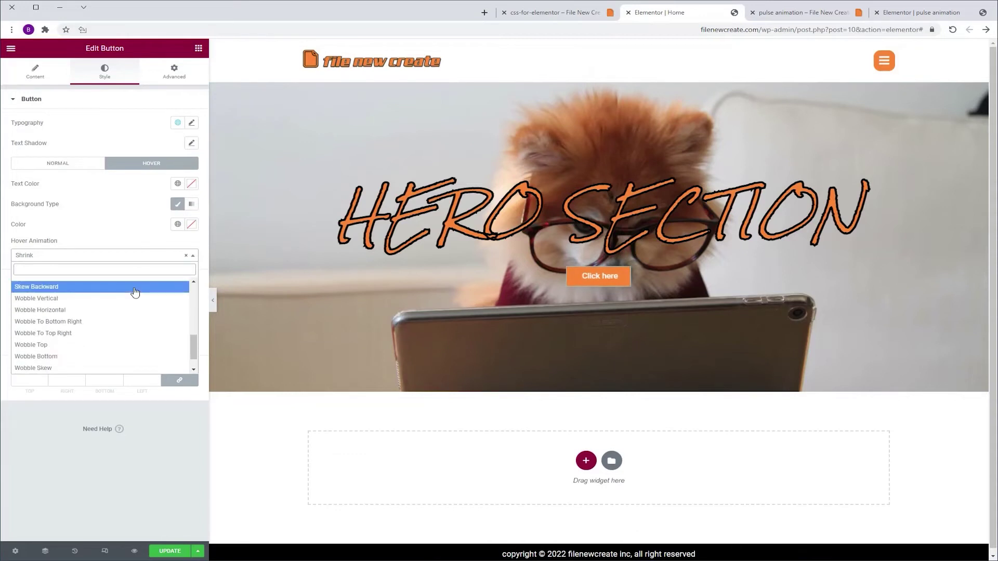
pyautogui.click(73, 299)
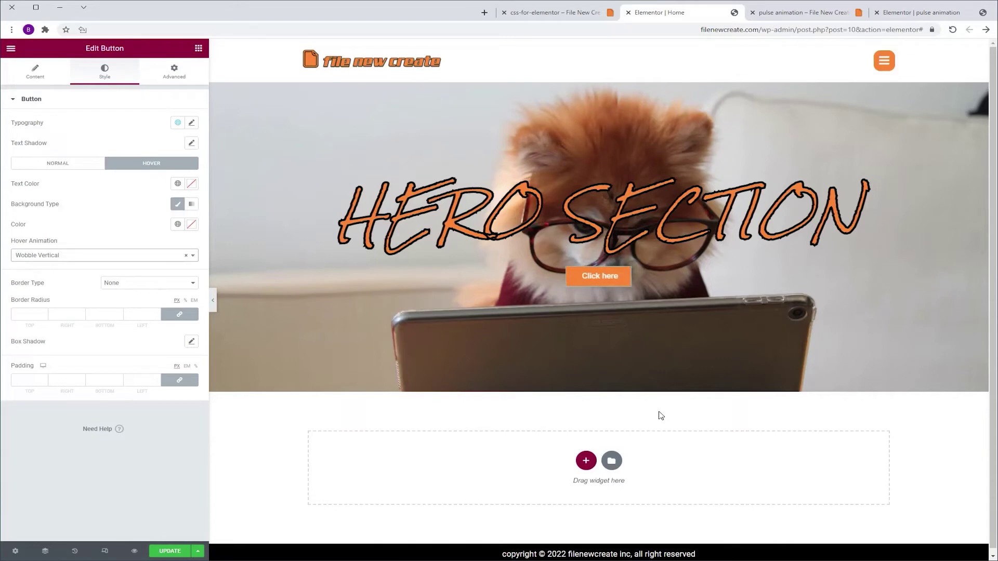
# Insert the Get Started With Us block from the library's Pricing block category
pyautogui.click(611, 461)
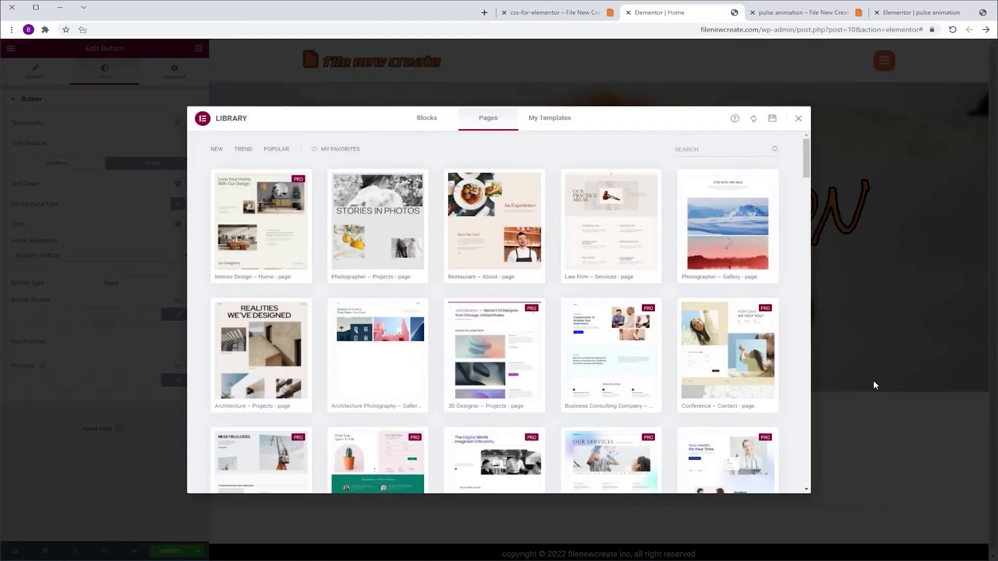
pyautogui.click(424, 119)
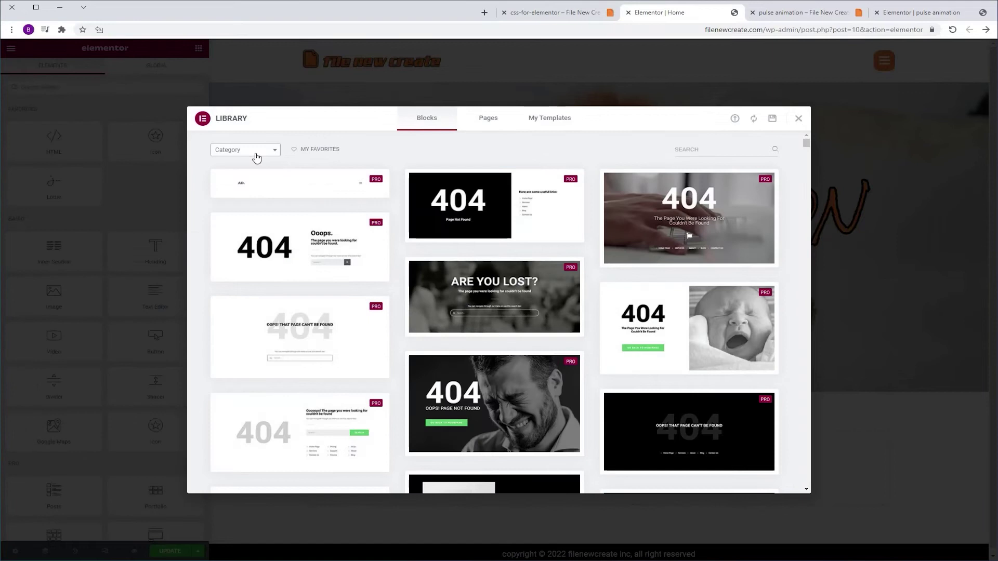
pyautogui.click(251, 152)
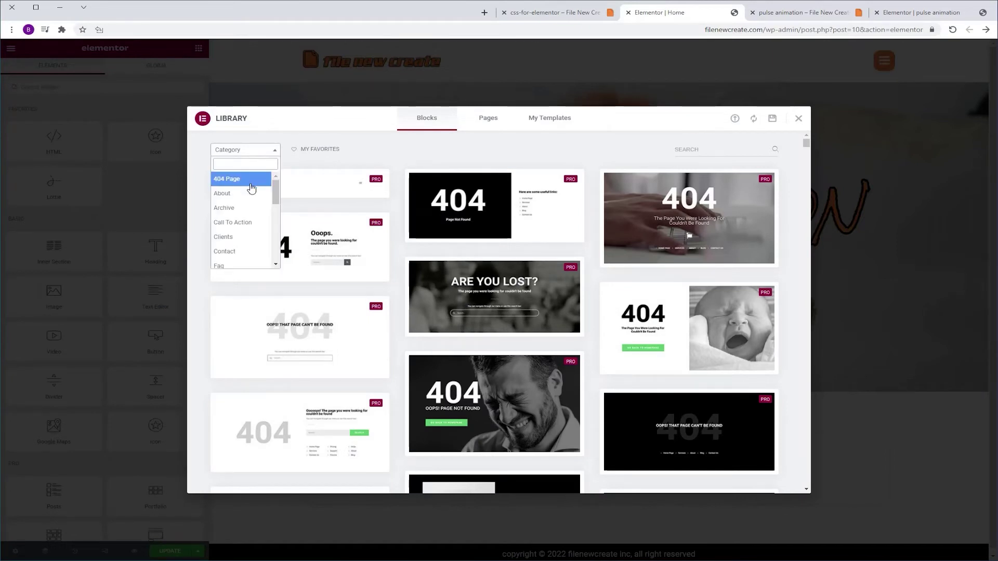
pyautogui.scroll(-1, 251, 188)
pyautogui.scroll(-3, 251, 188)
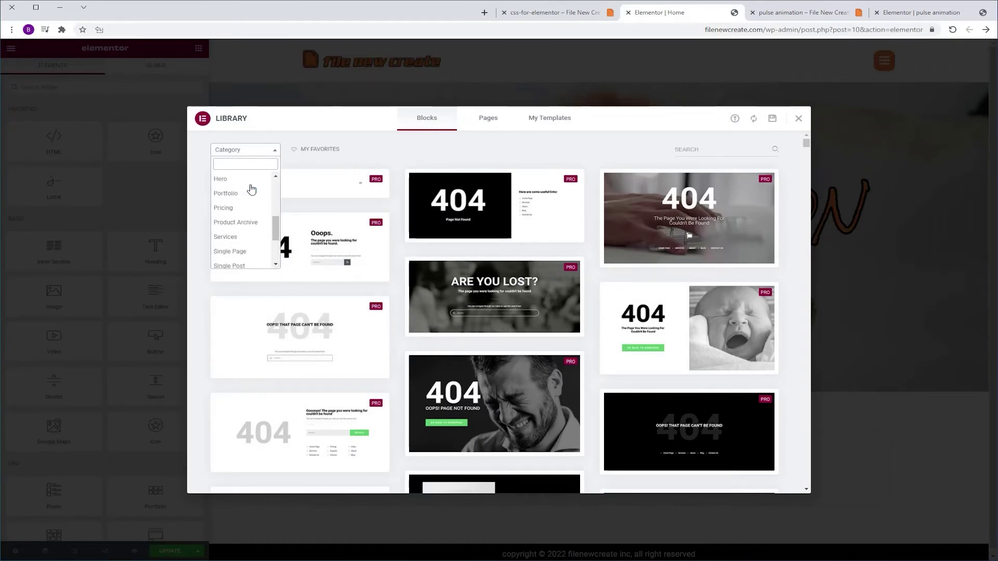
pyautogui.click(250, 207)
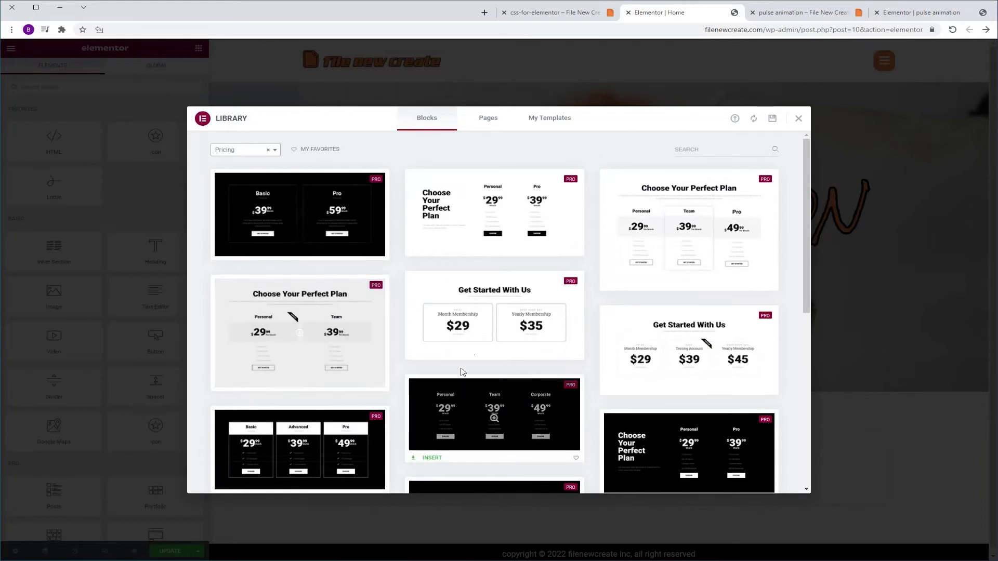
pyautogui.scroll(-1, 727, 332)
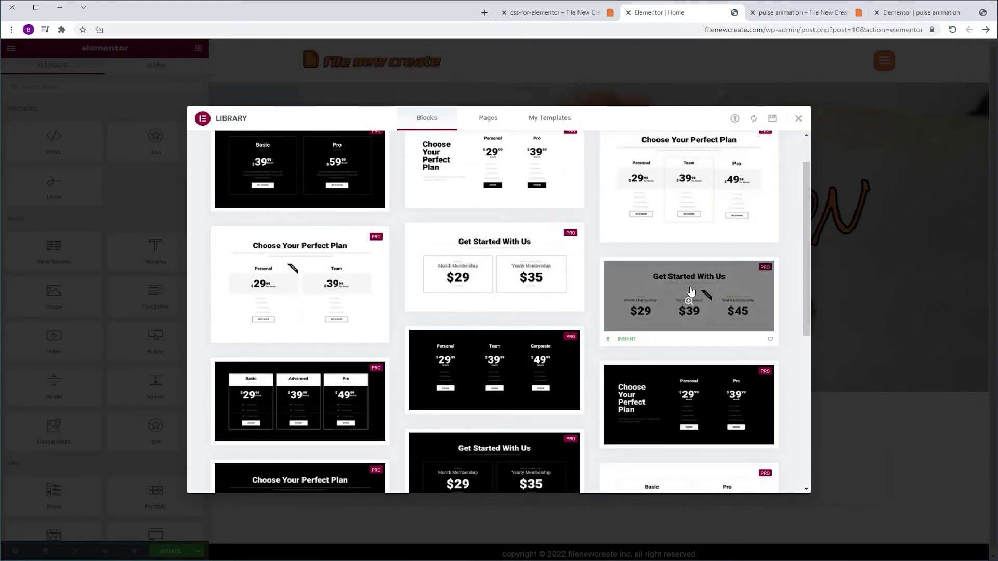
pyautogui.click(627, 339)
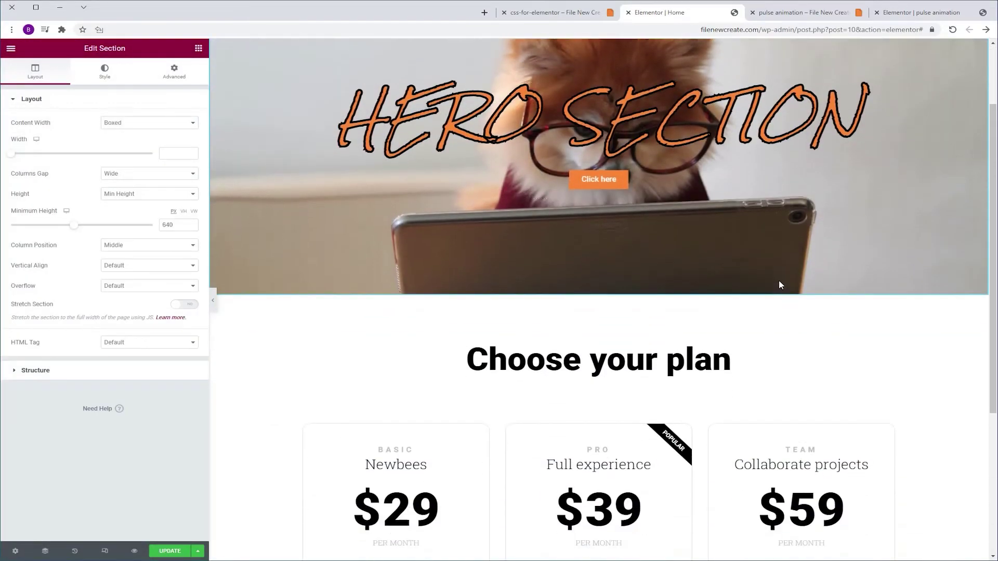
# Select the middle $39 Pro pricing column and expand its Advanced Custom CSS section
pyautogui.scroll(-2, 776, 280)
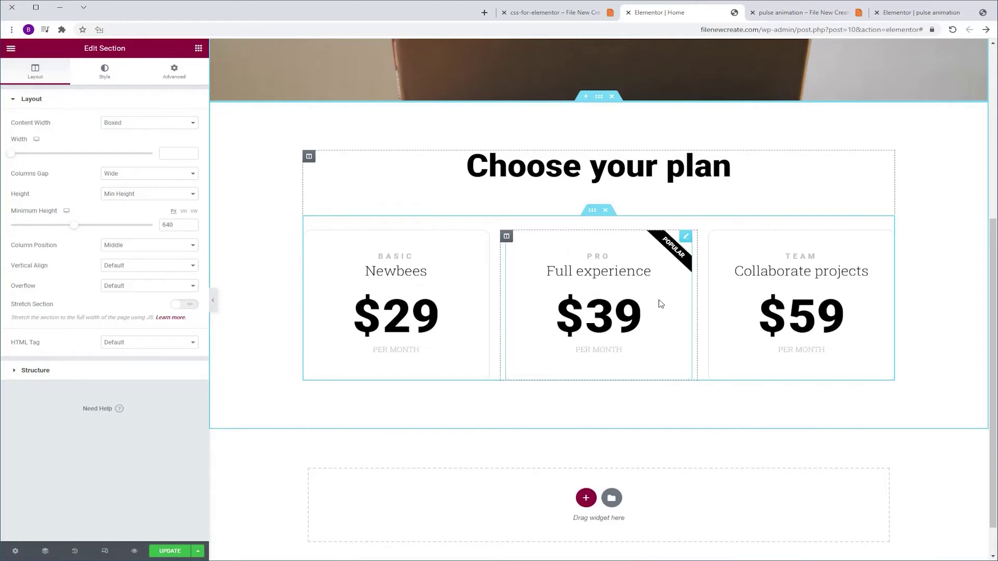
pyautogui.click(507, 238)
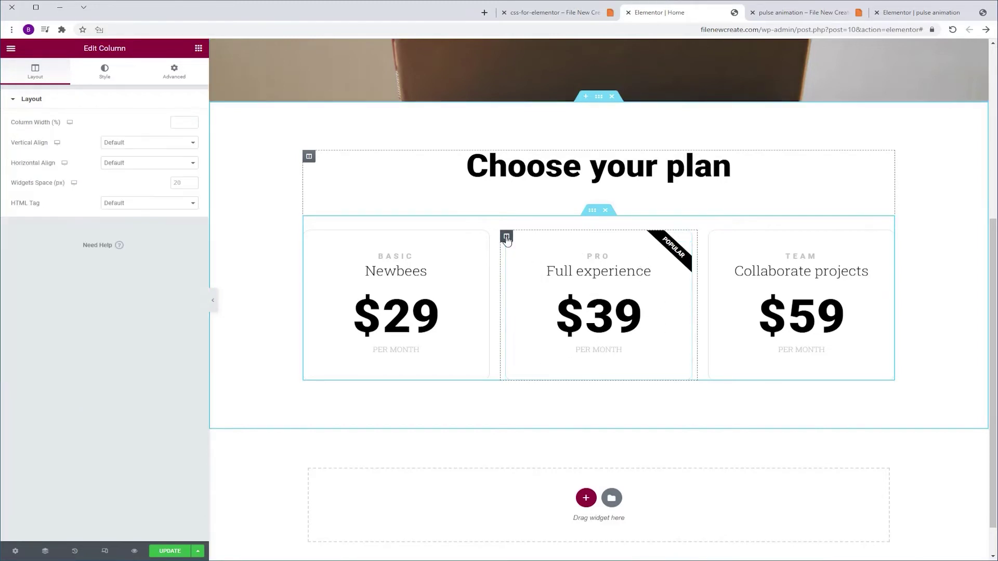
pyautogui.click(175, 77)
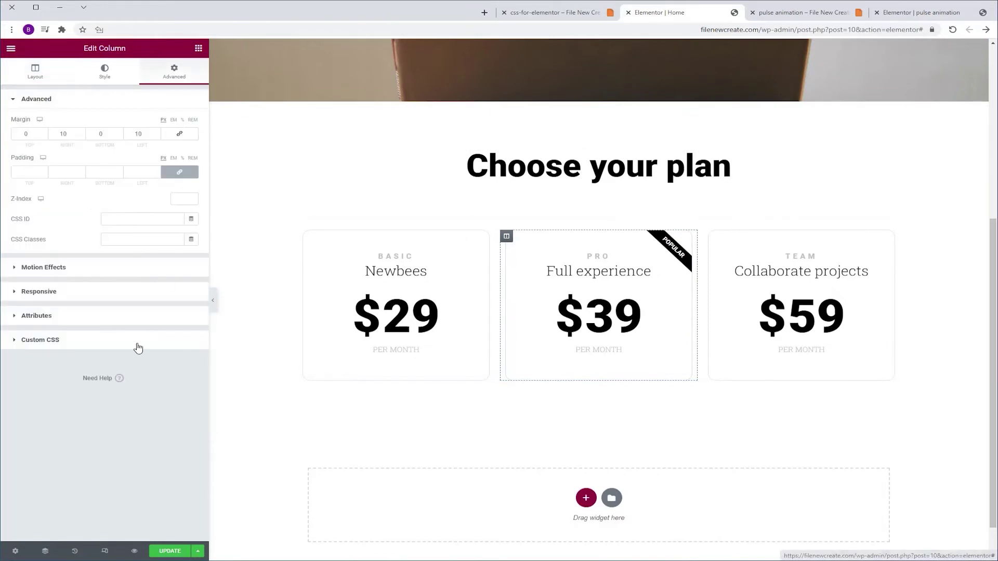
pyautogui.click(61, 343)
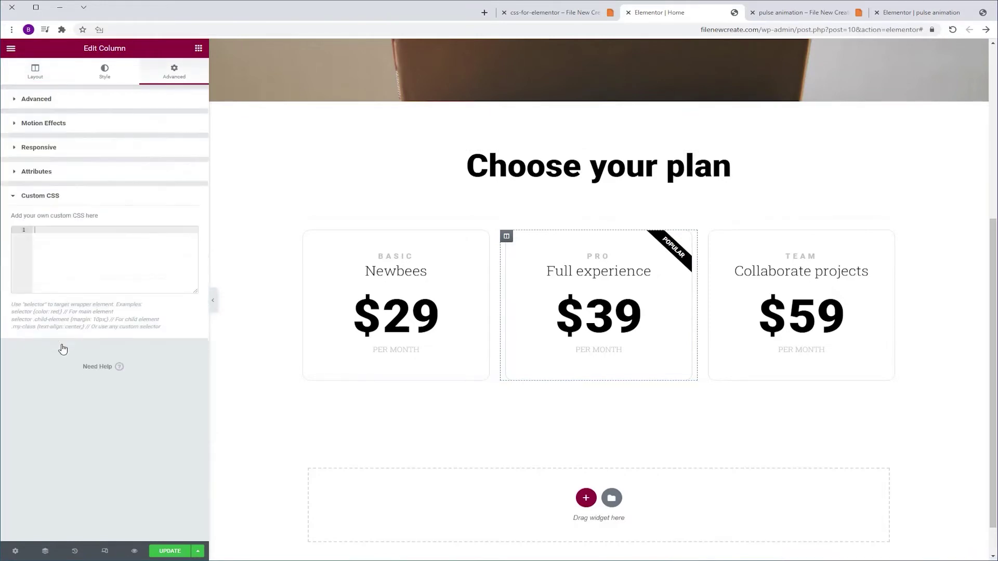
# Paste the pulse animation code into the Pro column's custom CSS and change 'pulse 1s' to 'pulse 0.5s'
pyautogui.click(127, 257)
pyautogui.write('selector {    animation: pulse 1s infinite; } selector:hover {   animation-play-state:  paused; }  @-webkit-keyframes pulse {   0% {     -webkit-box-shadow: 0 0 0 0 rgba(204,169,44, 0.4);   }   70% {       -webkit-box-shadow: 0 0 0 10px rgba(204,169,44, 0);   }   100% {       -webkit-box-shadow: 0 0 0 0 rgba(204,169,44, 0);   } } @keyframes pulse {   0% {     -moz-box-shadow: 0 0 0 0 rgba(204,169,44, 0.4);     box-shadow: 0 0 0 0 rgba(204,169,44, 0.4);   }   70% {       -moz-box-shadow: 0 0 0 10px rgba(204,169,44, 0);       box-shadow: 0 0 0 10px rgba(204,169,44, 0);   }   100% {       -moz-box-shadow: 0 0 0 0 rgba(204,169,44, 0);       box-shadow: 0 0 0 0 rgba(204,169,44, 0);   } }')
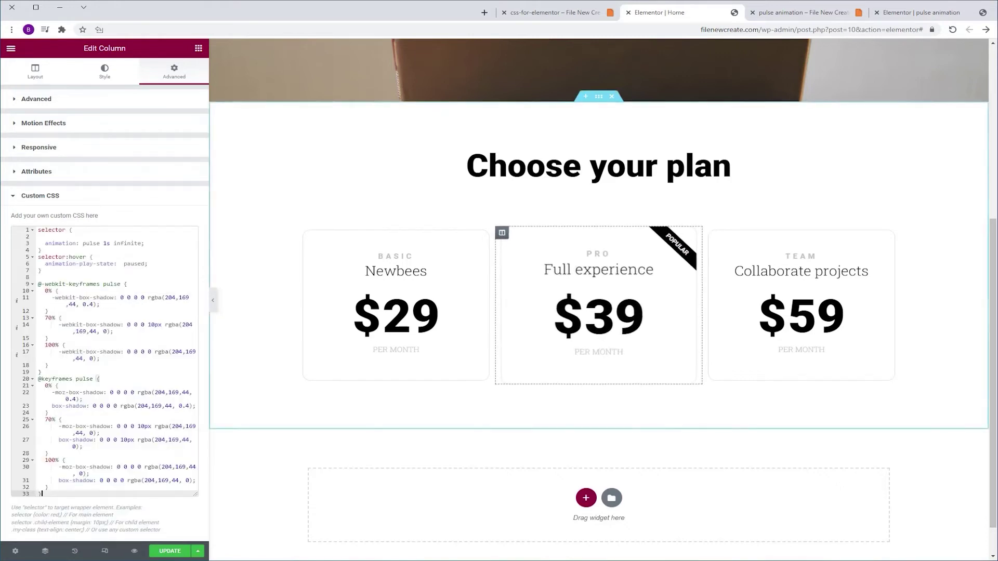
pyautogui.click(38, 230)
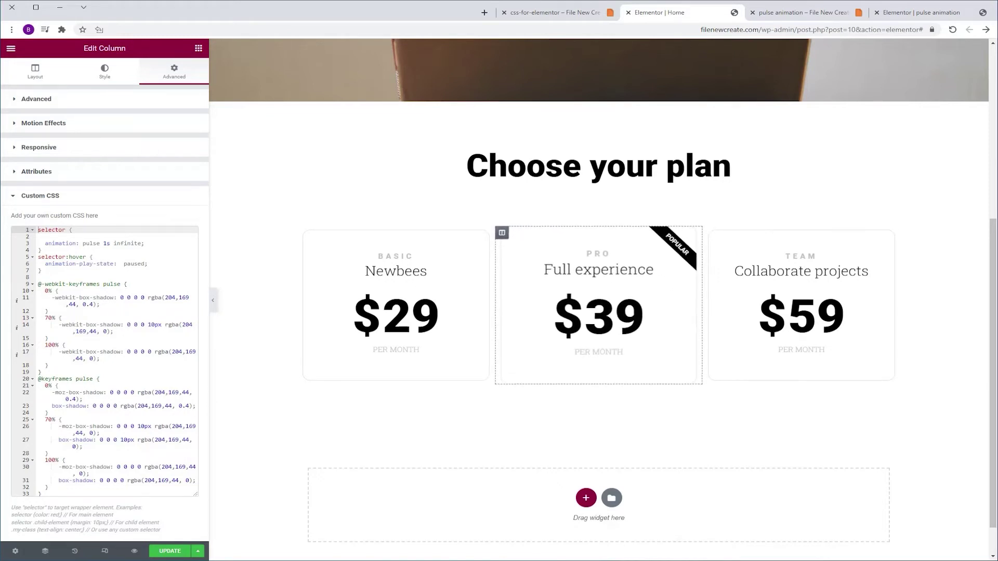
pyautogui.click(106, 244)
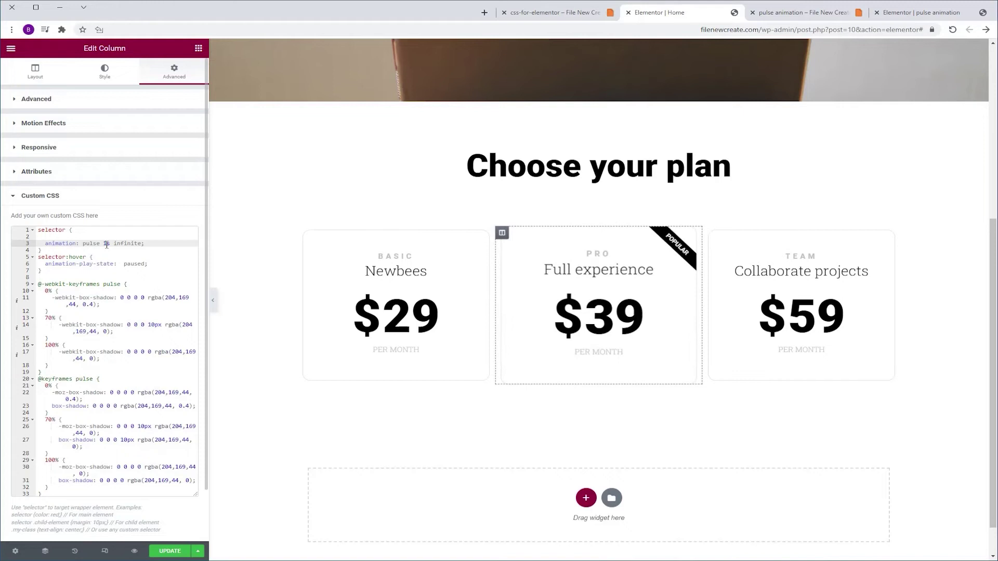
pyautogui.write('0')
pyautogui.write('0.')
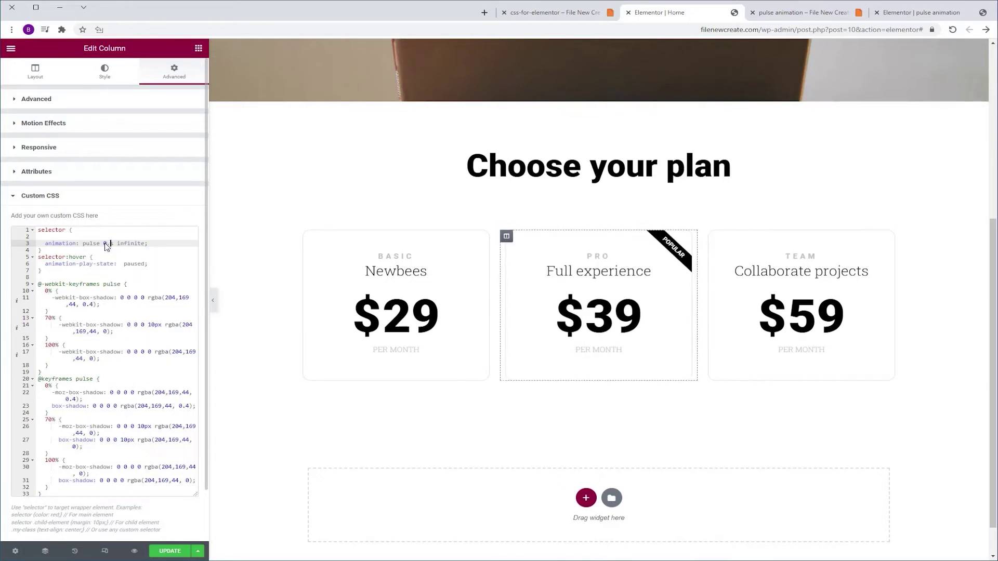
pyautogui.write('5')
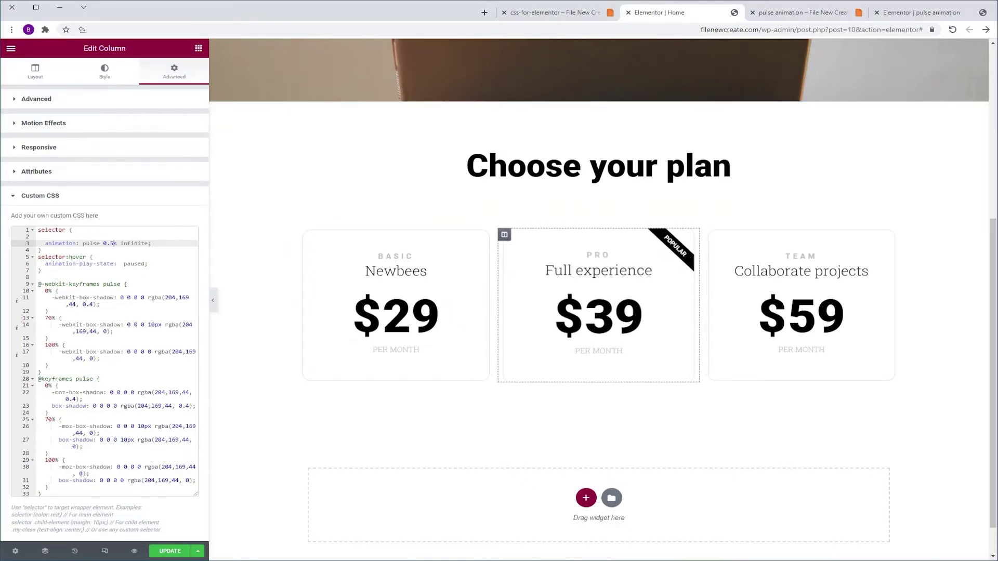
# On the CSS for Elementor reference page, find the UP/DOWN ANIMATION snippet and copy its code
pyautogui.click(567, 14)
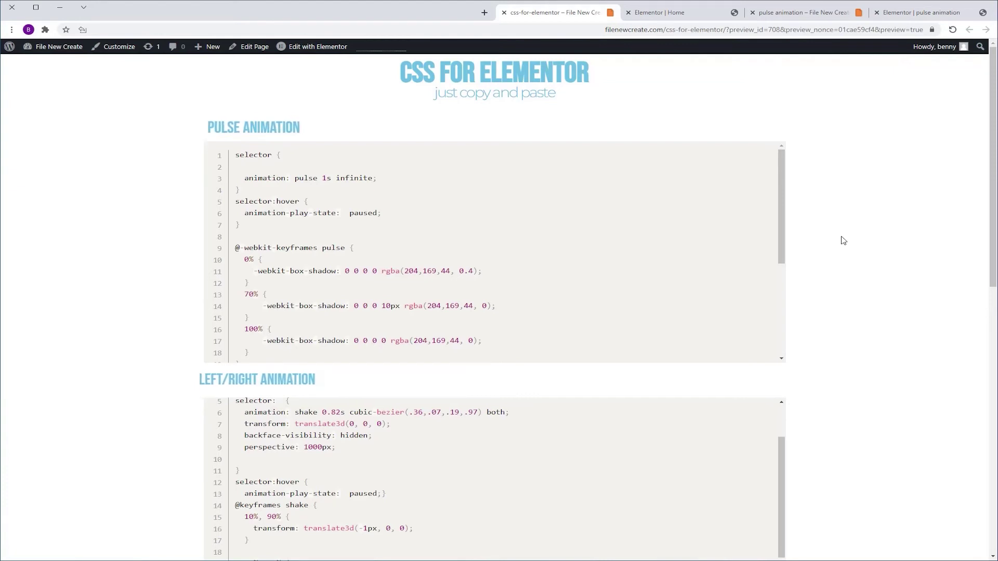
pyautogui.scroll(-2, 842, 240)
pyautogui.scroll(-5, 842, 240)
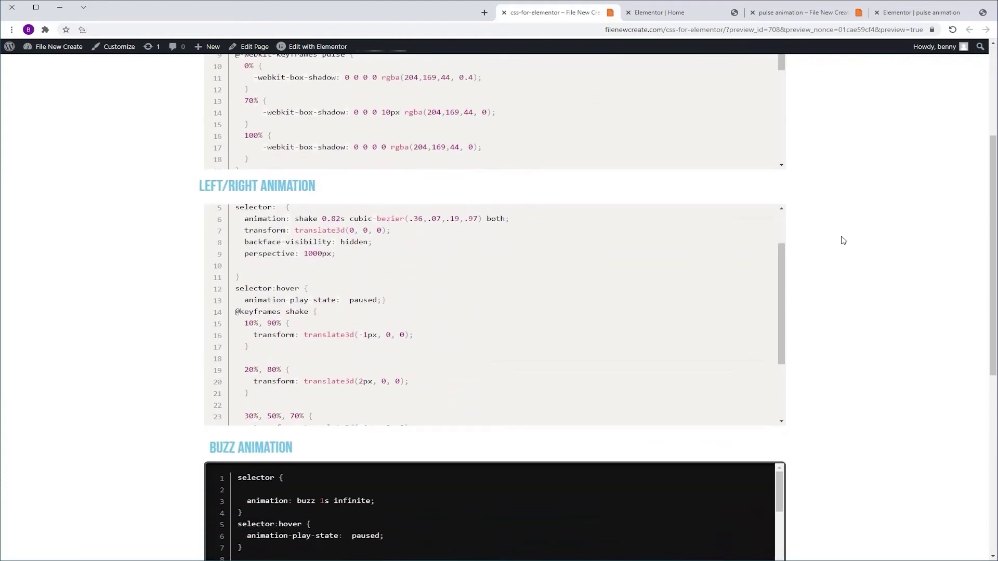
pyautogui.scroll(-5, 843, 240)
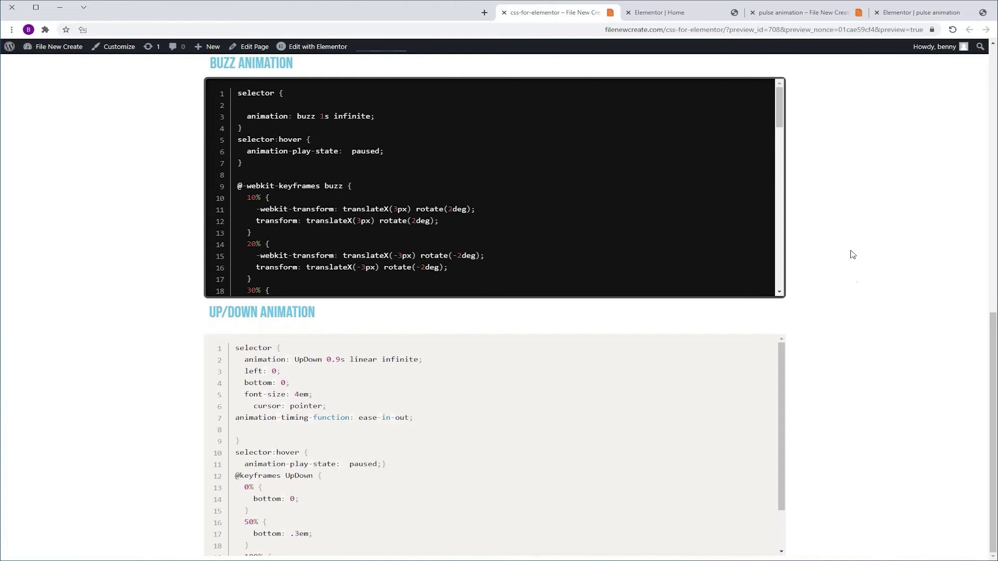
pyautogui.moveTo(691, 426)
pyautogui.click(771, 345)
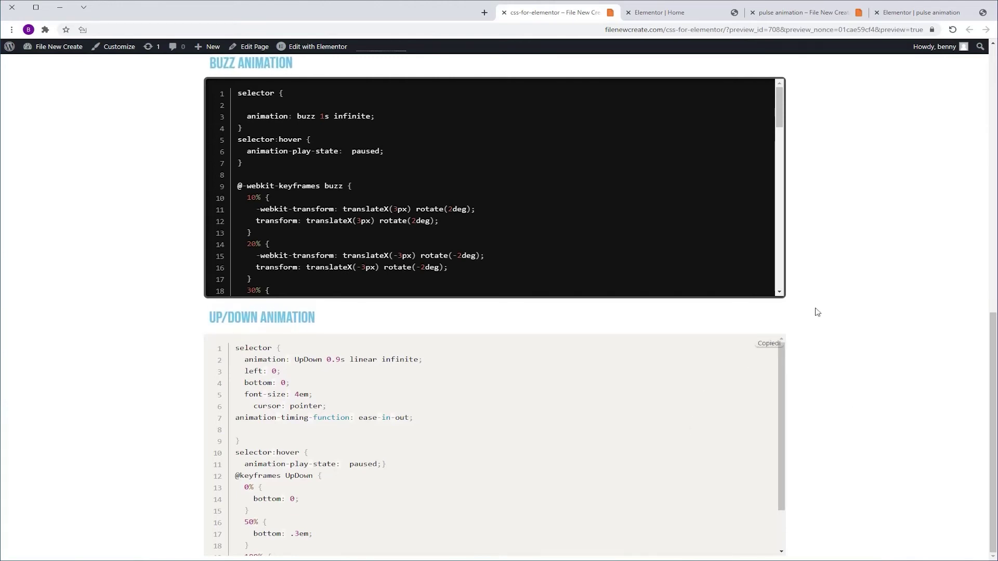
# Paste the UpDown animation code into the down-arrow icon's Advanced > Custom CSS box
pyautogui.click(928, 12)
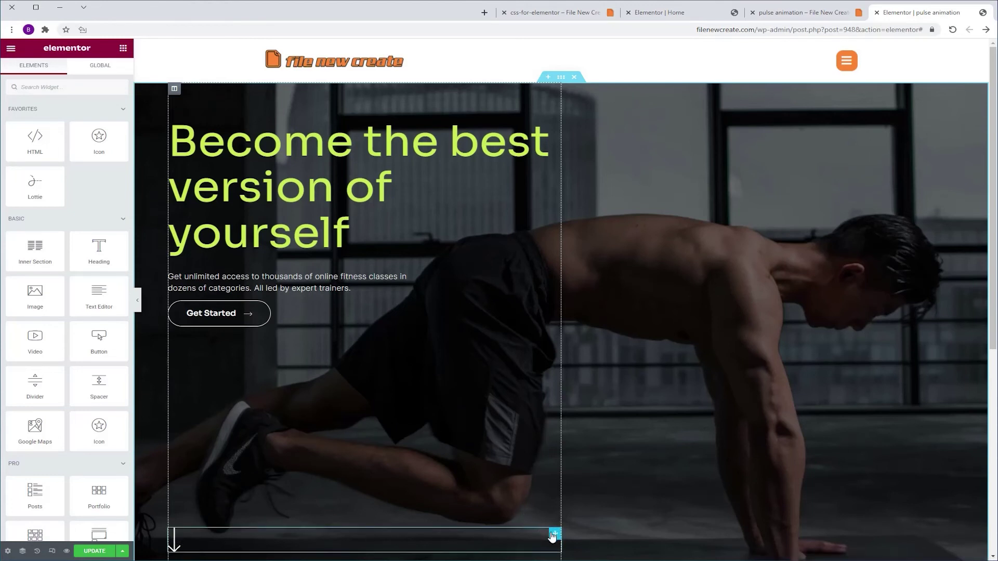
pyautogui.click(554, 535)
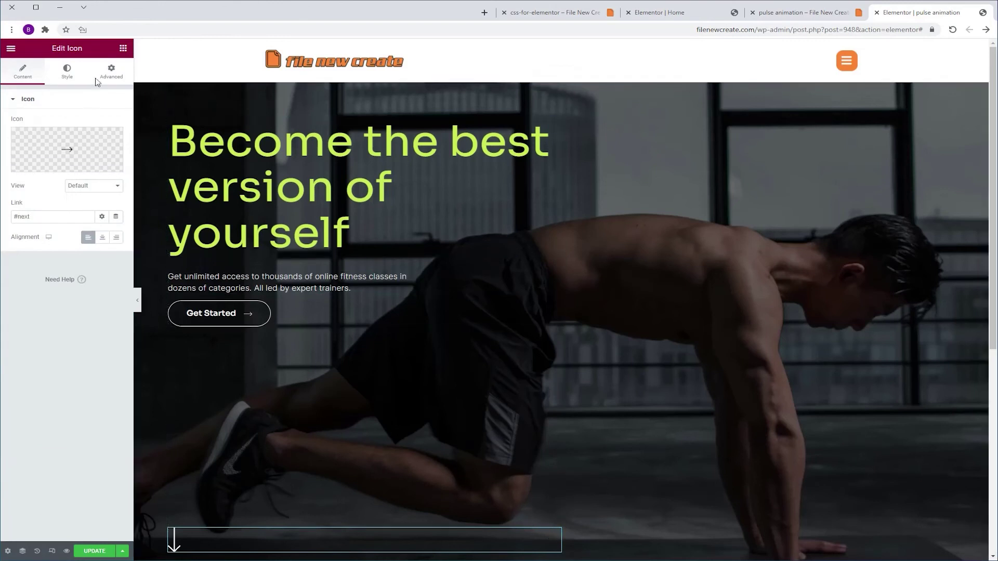
pyautogui.click(111, 71)
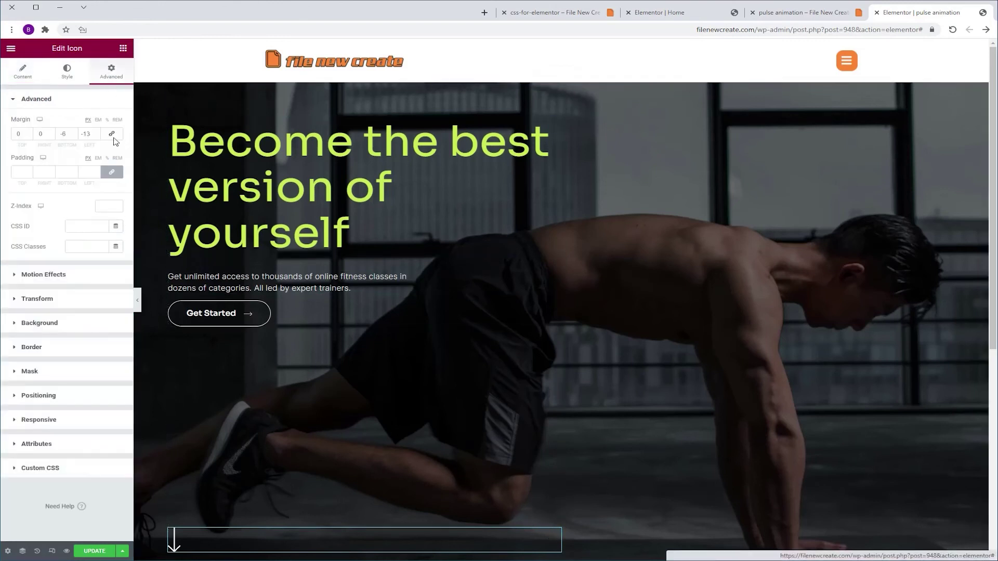
pyautogui.click(51, 469)
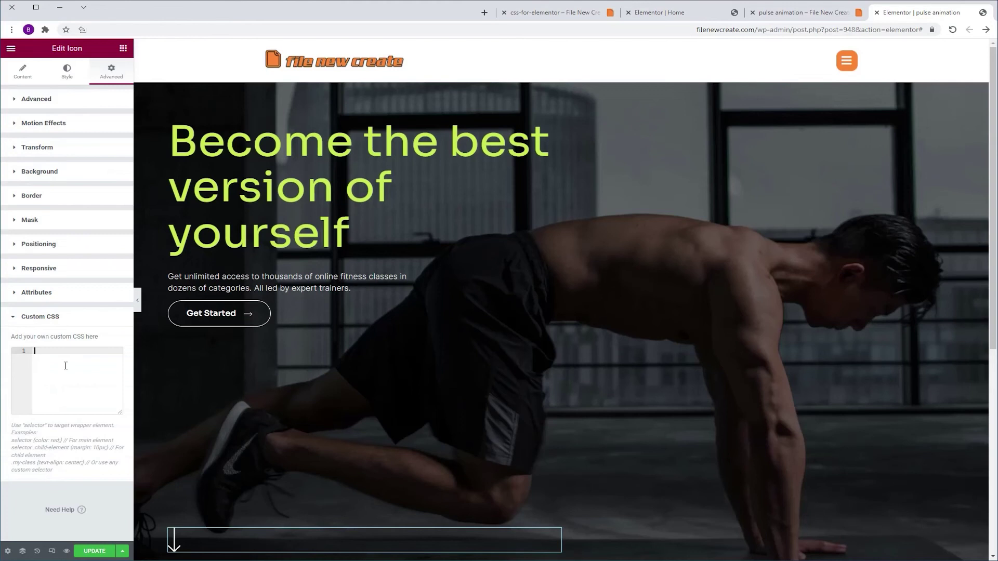
pyautogui.hotkey('ctrl', 'v')
pyautogui.scroll(-1, 713, 370)
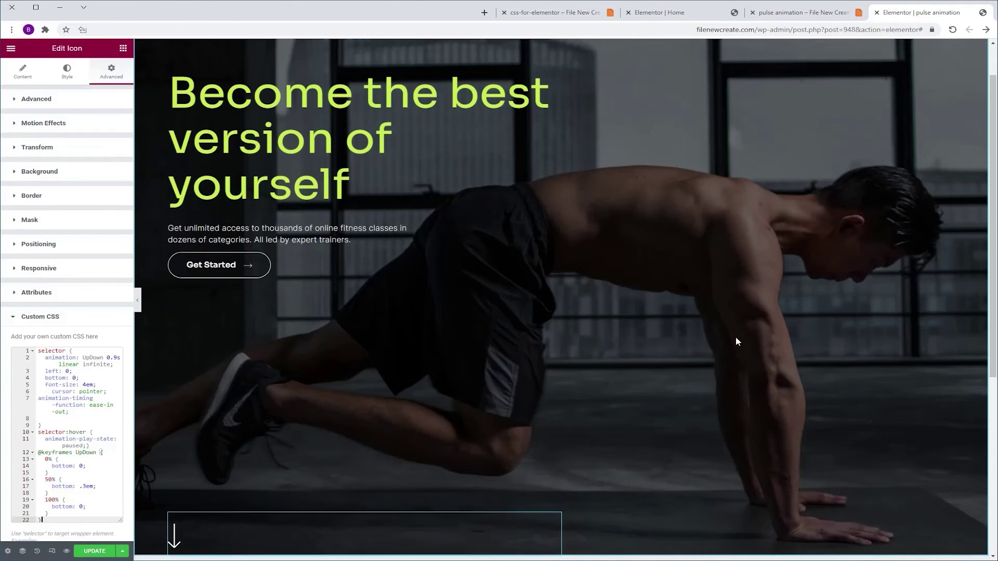
pyautogui.scroll(-4, 735, 337)
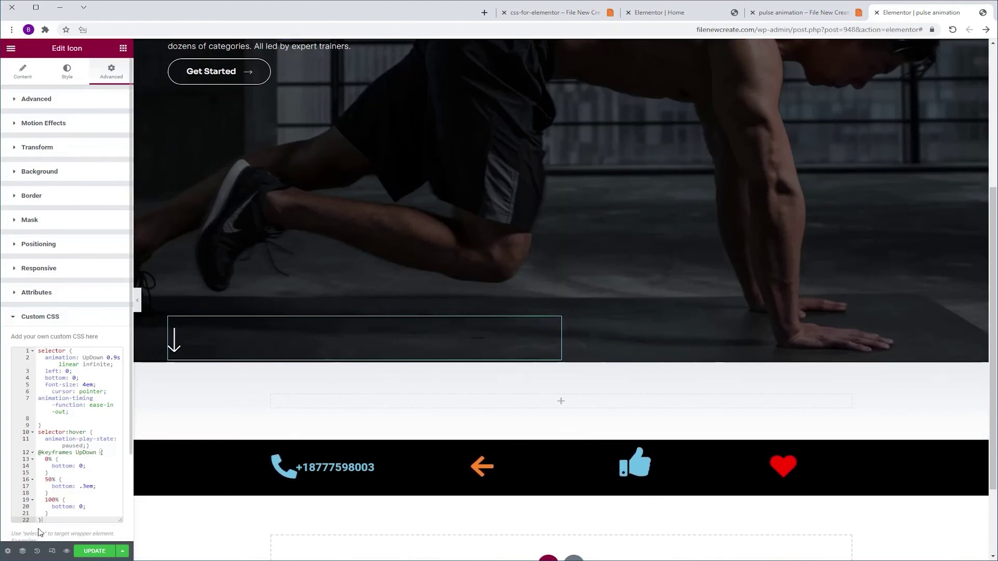
# Preview the fitness page at mobile width in responsive mode, then return to the desktop preview
pyautogui.click(52, 550)
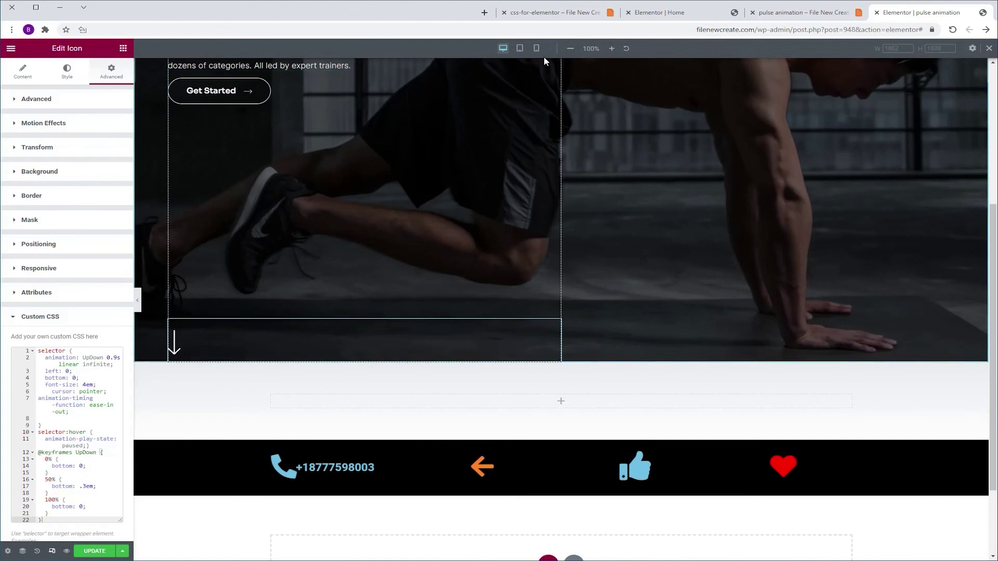
pyautogui.click(536, 48)
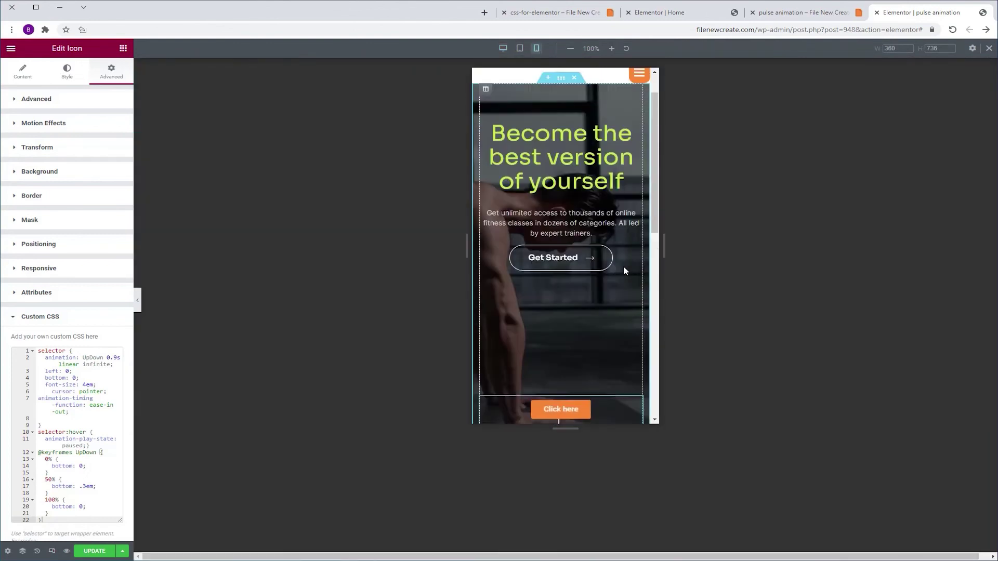
pyautogui.scroll(1, 623, 267)
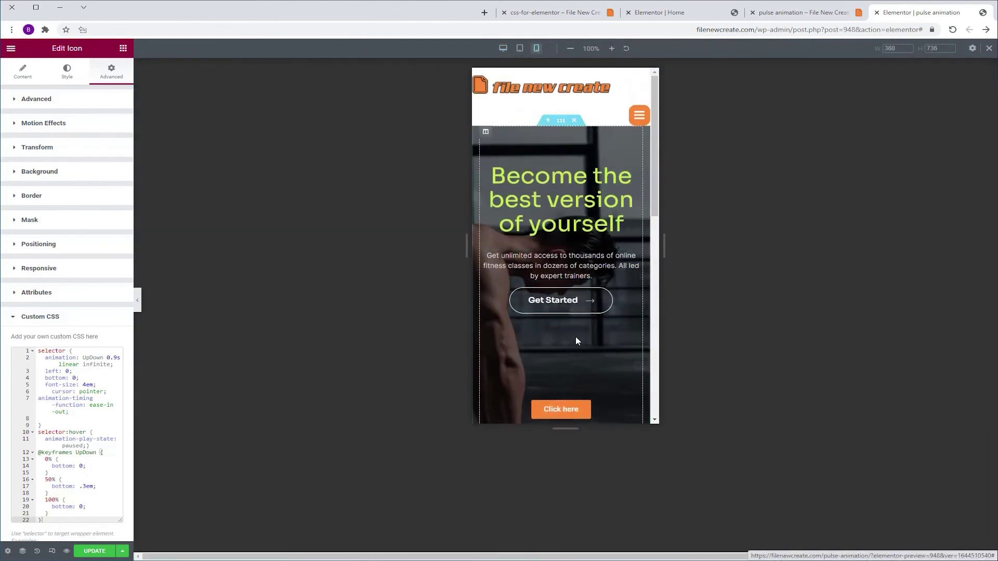
pyautogui.click(503, 48)
pyautogui.scroll(-5, 671, 304)
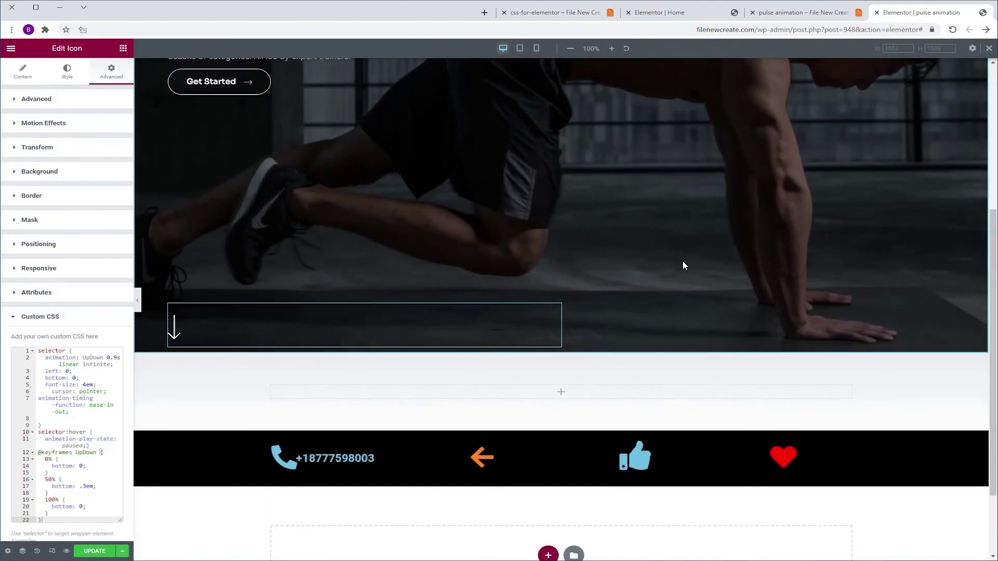